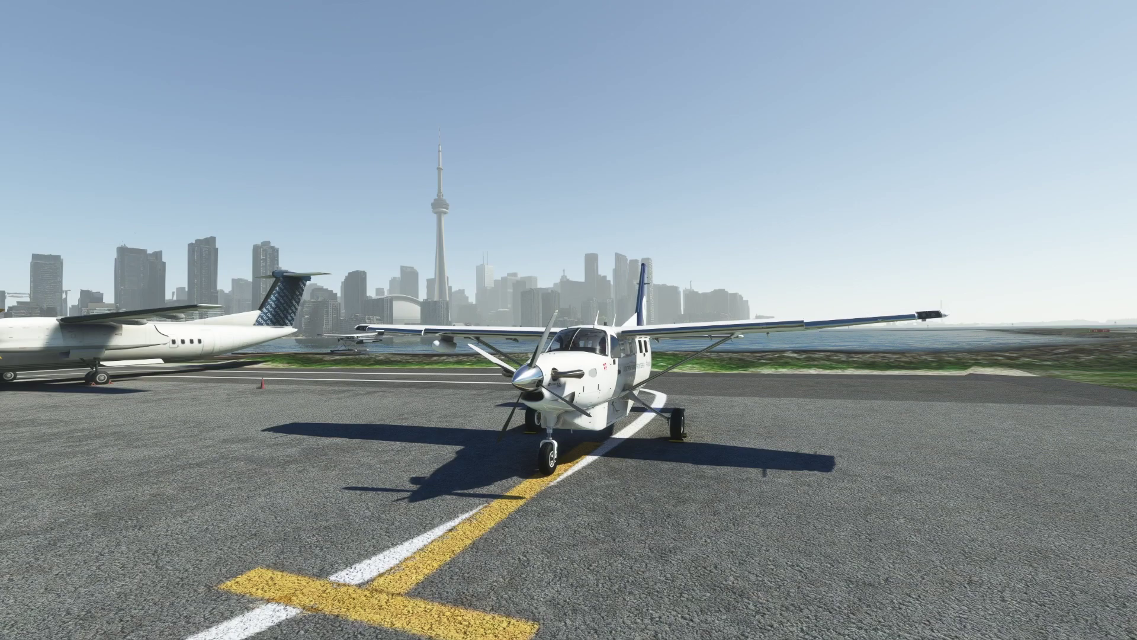
# Switch to the Kodiak's cockpit view and power up the avionics with the red master switch.
pyautogui.press('End')
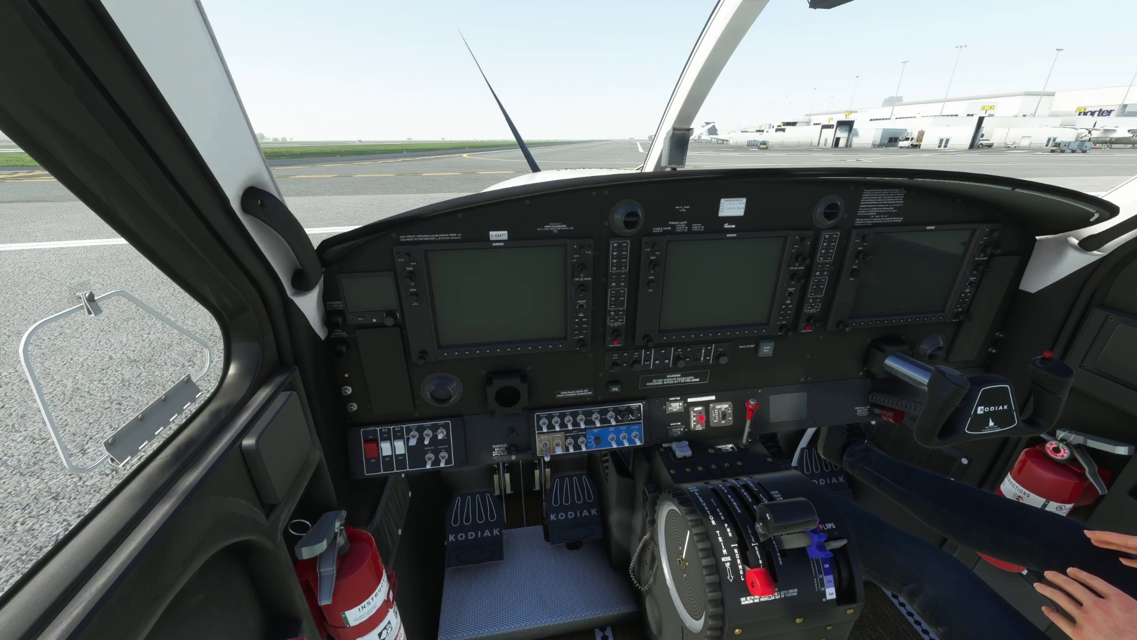
pyautogui.hotkey('ctrl', 'shift', 'F4')
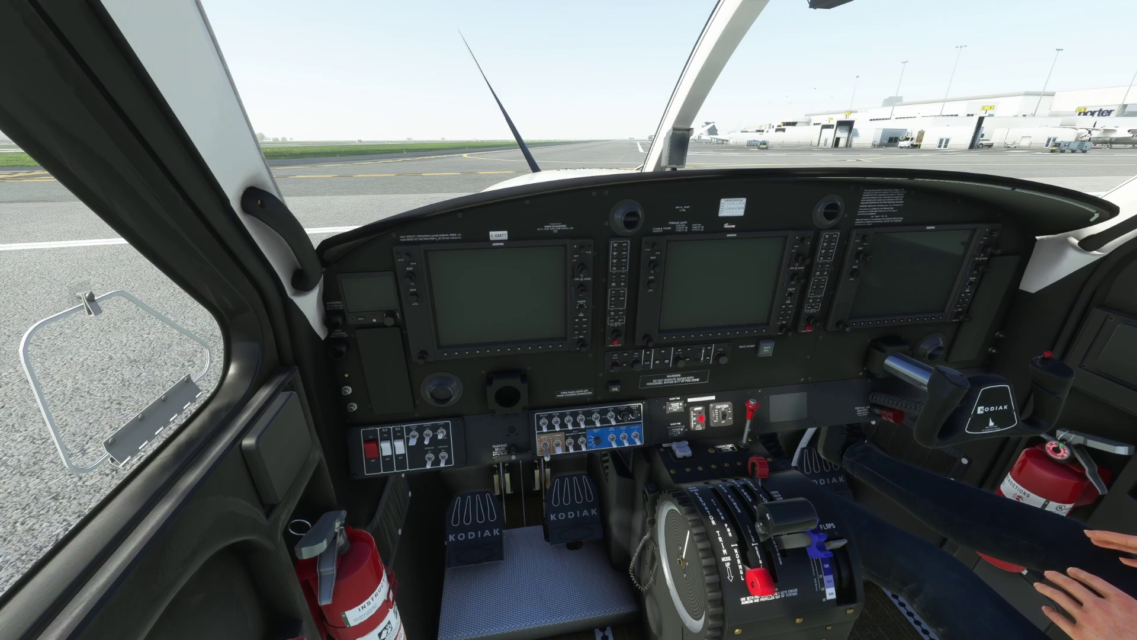
pyautogui.click(371, 450)
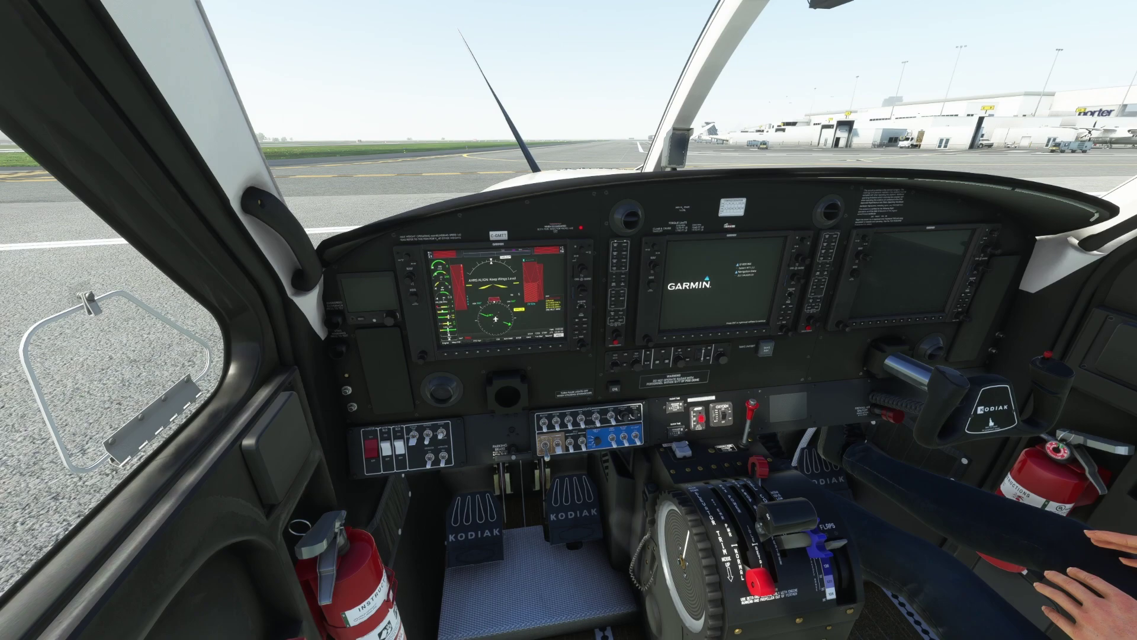
# Look up from the instrument panel to examine the overhead wing fuel shutoff levers.
pyautogui.click(754, 414)
pyautogui.moveTo(755, 414); pyautogui.dragTo(747, 284)
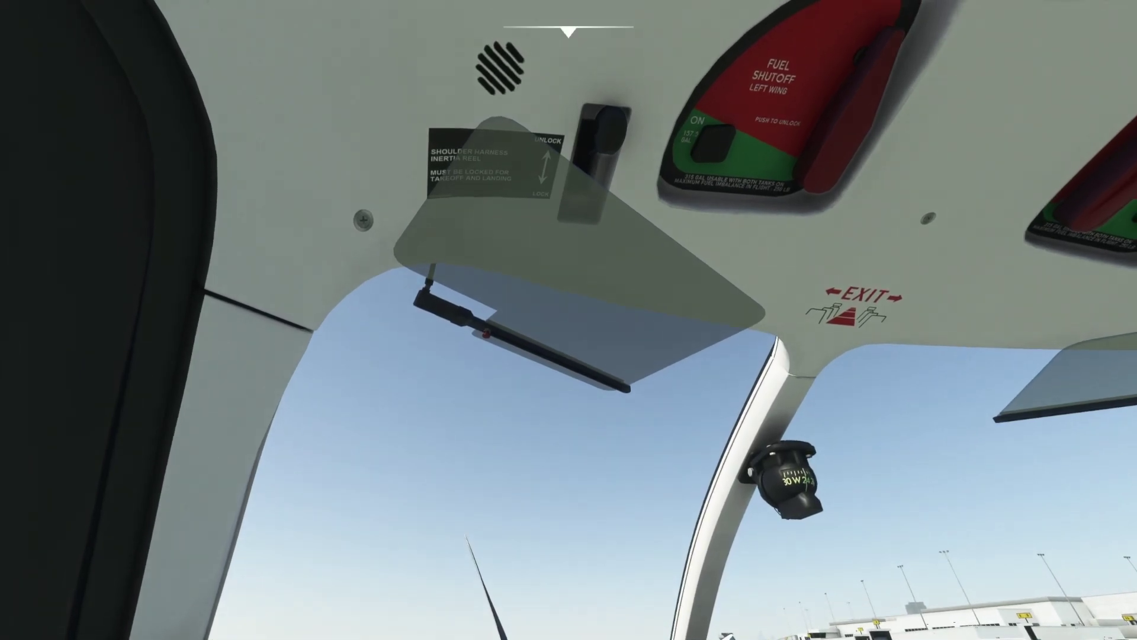
pyautogui.moveTo(831, 116); pyautogui.dragTo(865, 260)
pyautogui.moveTo(883, 306); pyautogui.dragTo(853, 409)
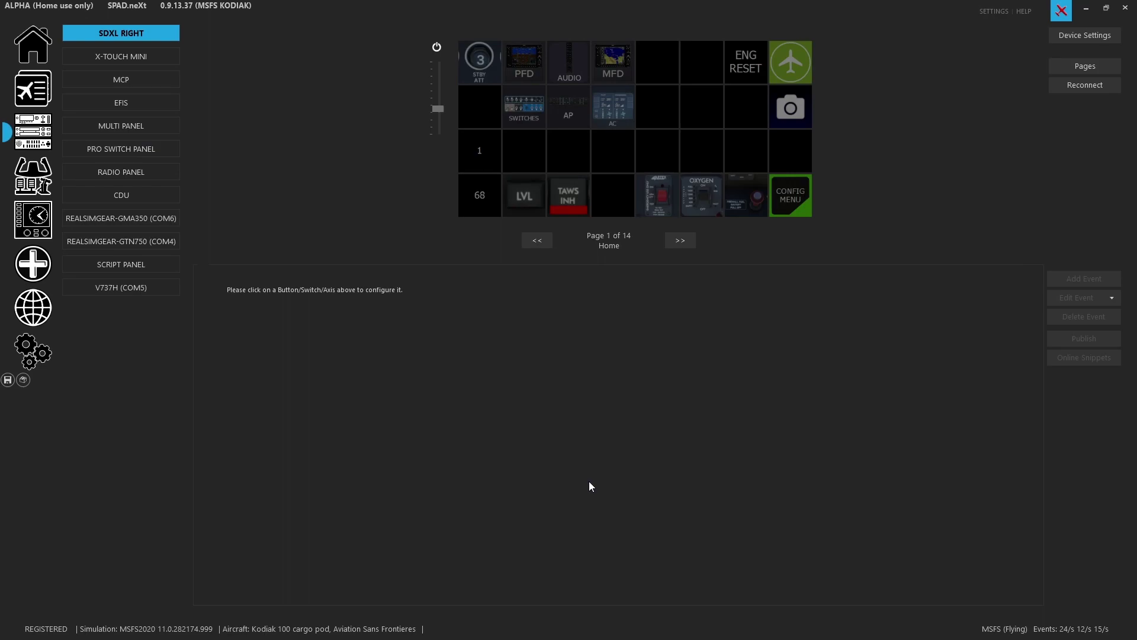
# Switch to SPAD.neXt and examine each event assigned to the ENG RESET button on the SDXL RIGHT device.
pyautogui.click(753, 71)
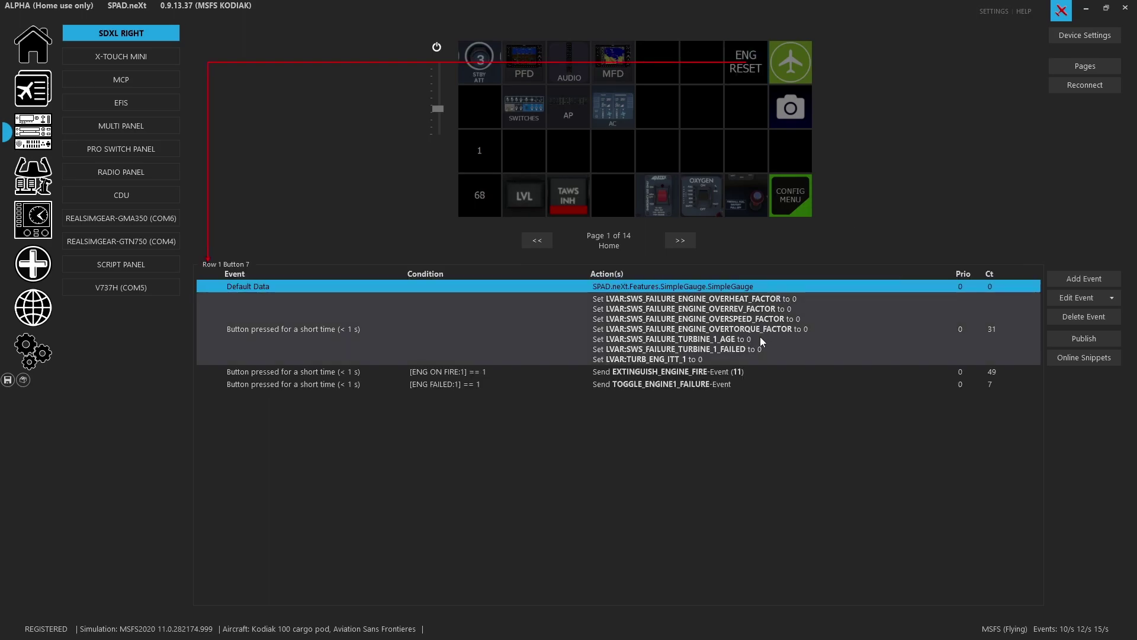
pyautogui.click(761, 339)
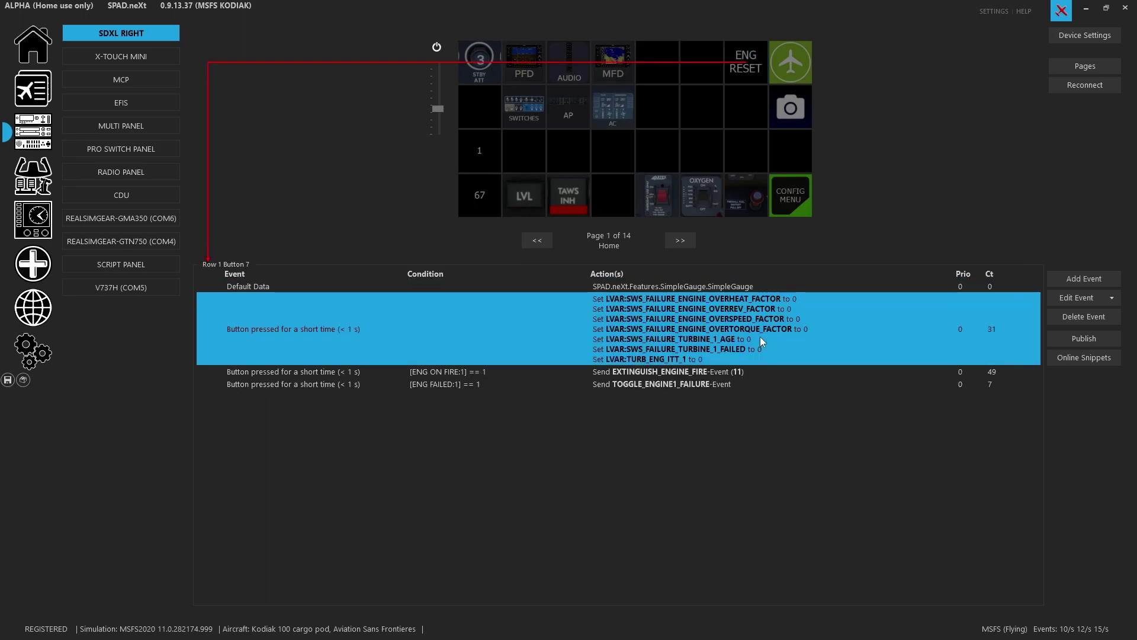
pyautogui.click(728, 369)
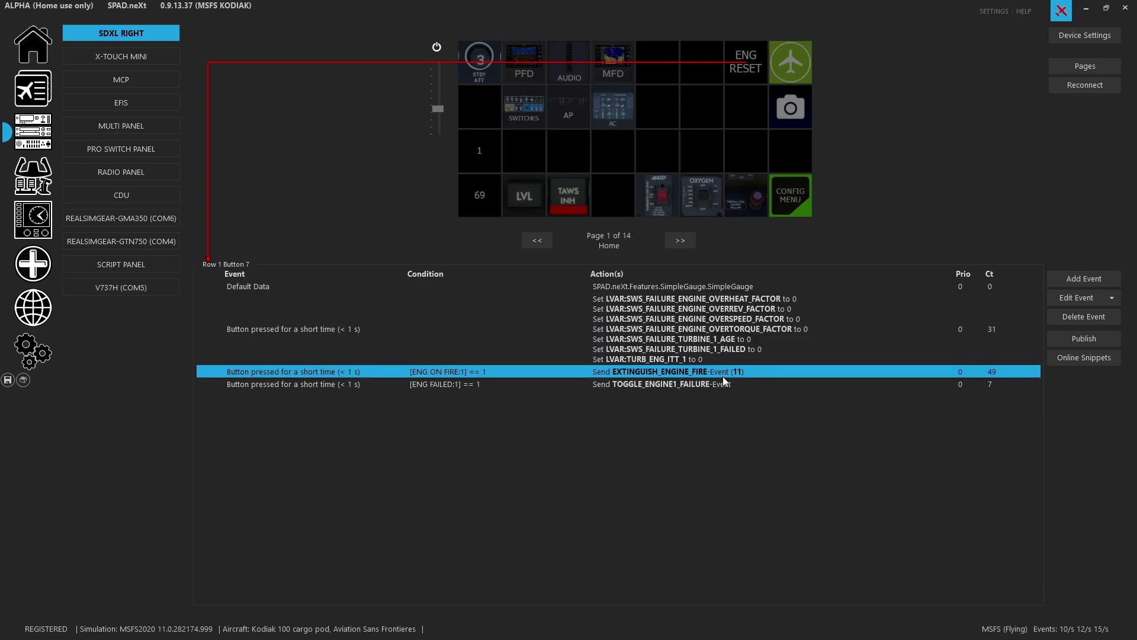
pyautogui.click(719, 384)
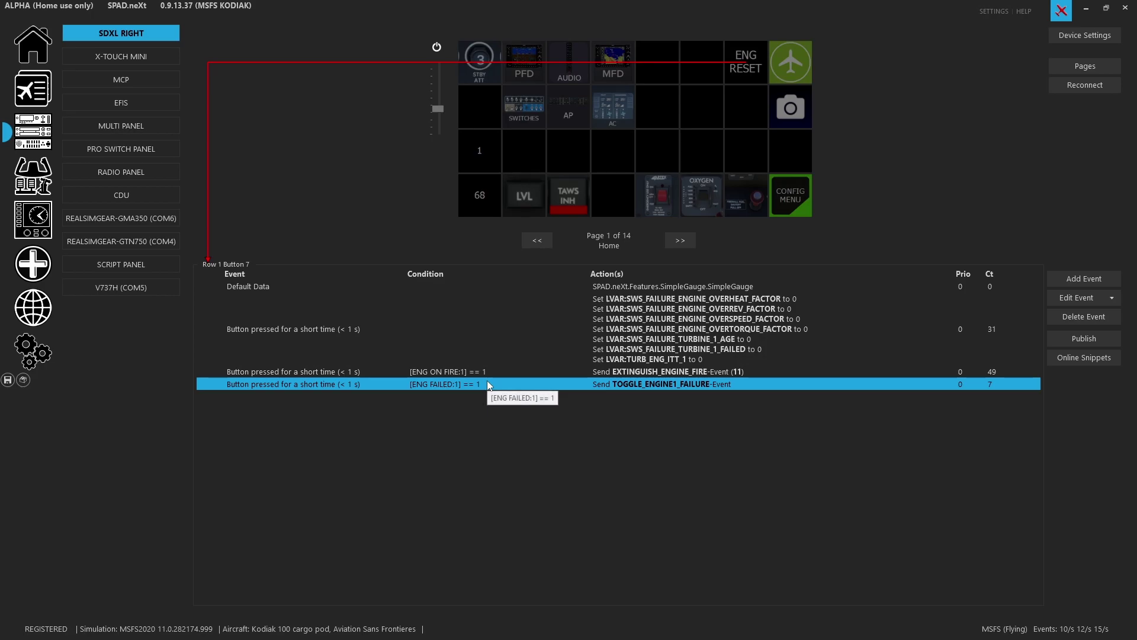
# Review the short-press event that sets the engine failure LVARs to 0, including the available action types, and leave it unchanged.
pyautogui.doubleClick(709, 323)
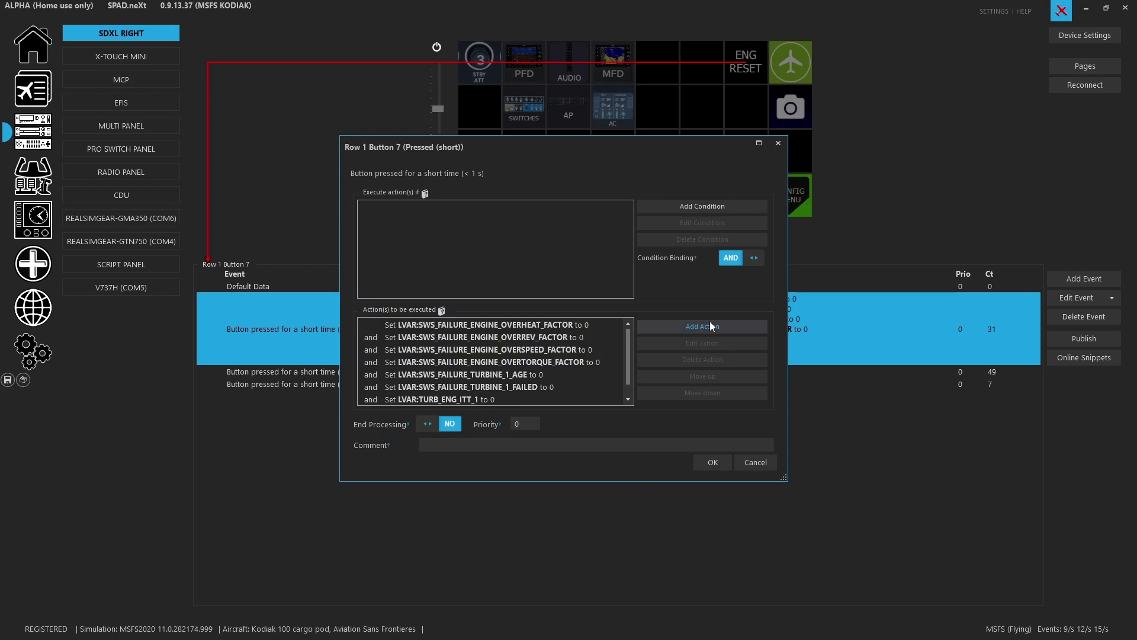
pyautogui.click(695, 325)
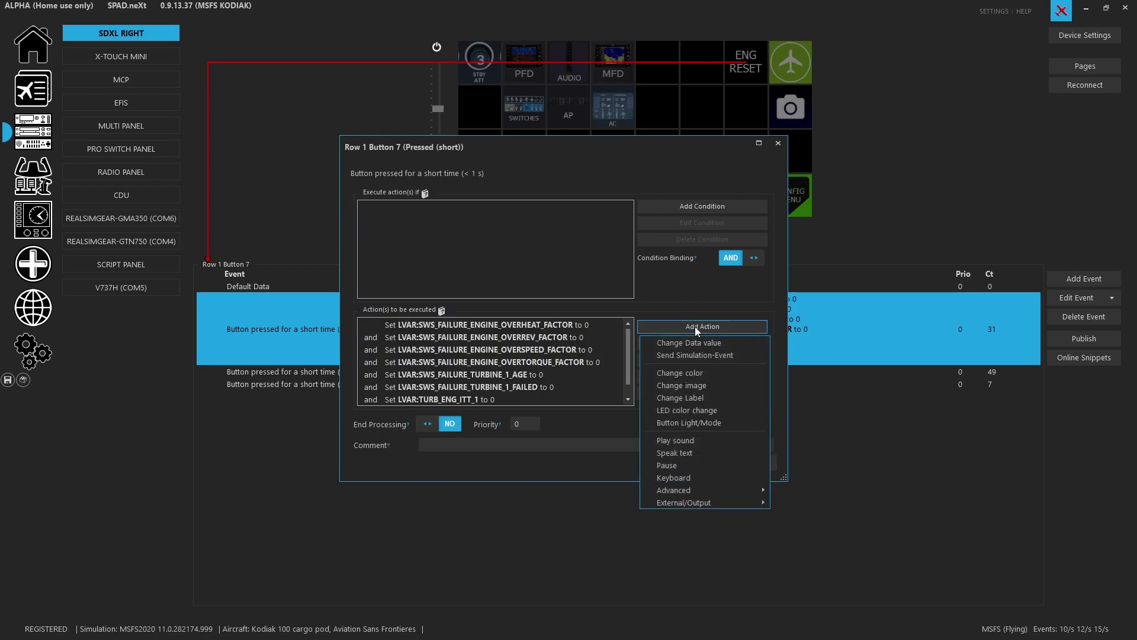
pyautogui.click(662, 300)
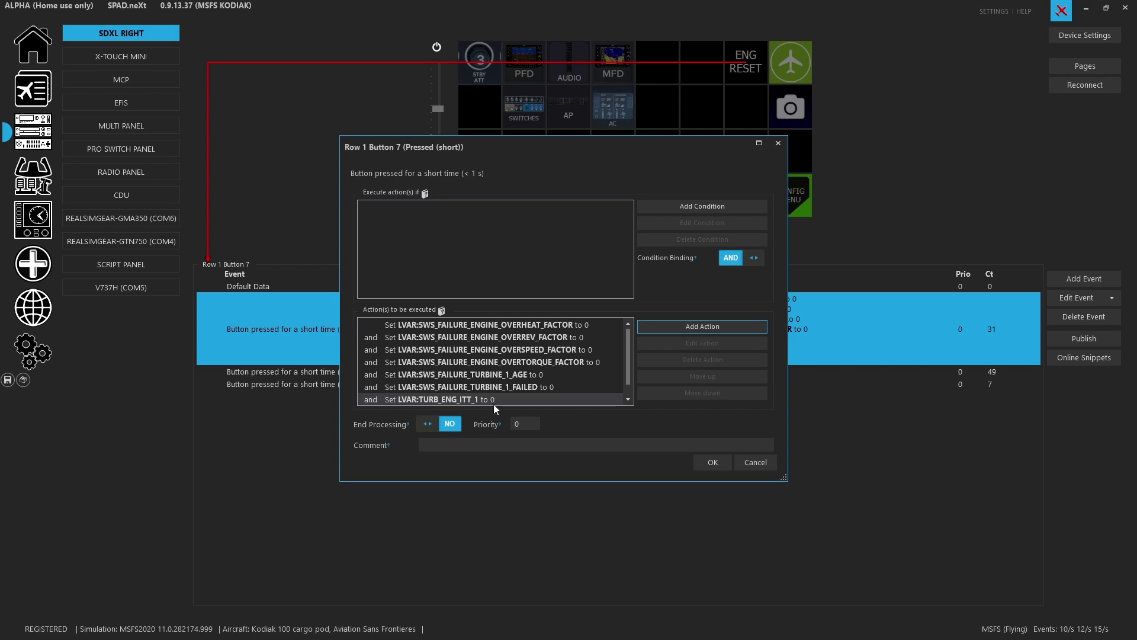
pyautogui.press('Escape')
# Review the conditions and actions of the EXTINGUISH_ENGINE_FIRE and TOGGLE_ENGINE1_FAILURE short-press events.
pyautogui.doubleClick(705, 372)
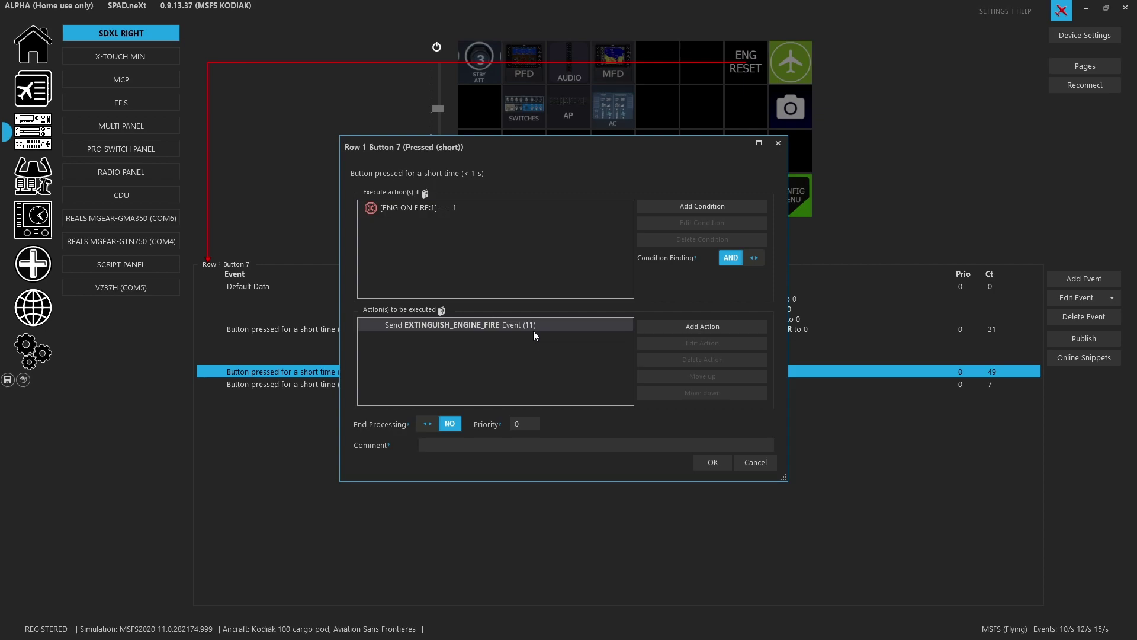
pyautogui.click(712, 462)
pyautogui.doubleClick(673, 386)
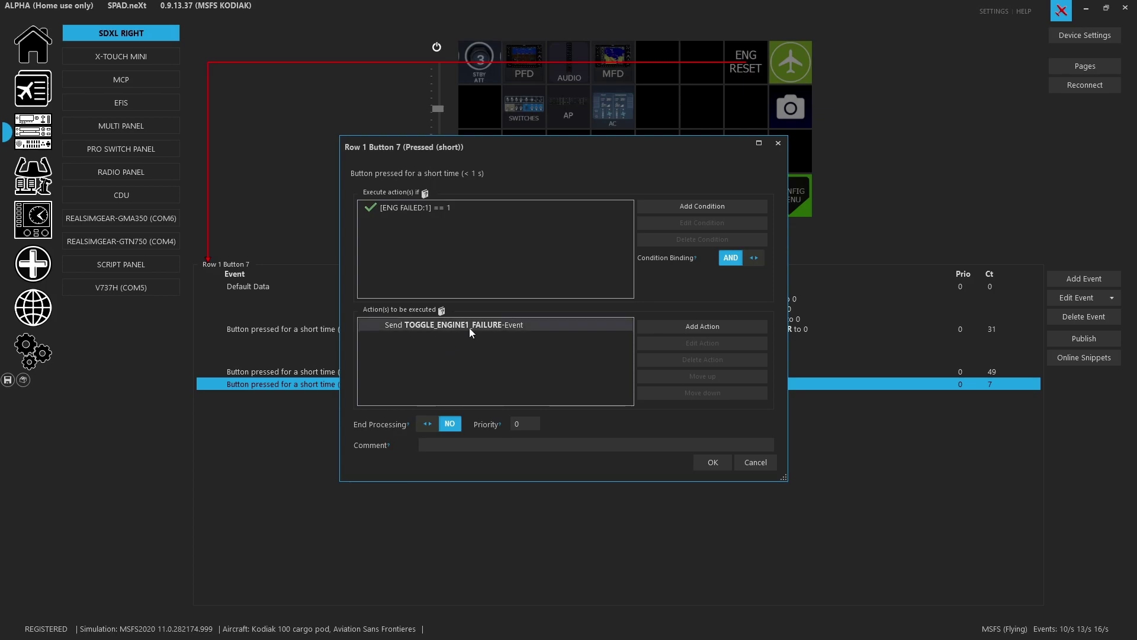
pyautogui.click(741, 462)
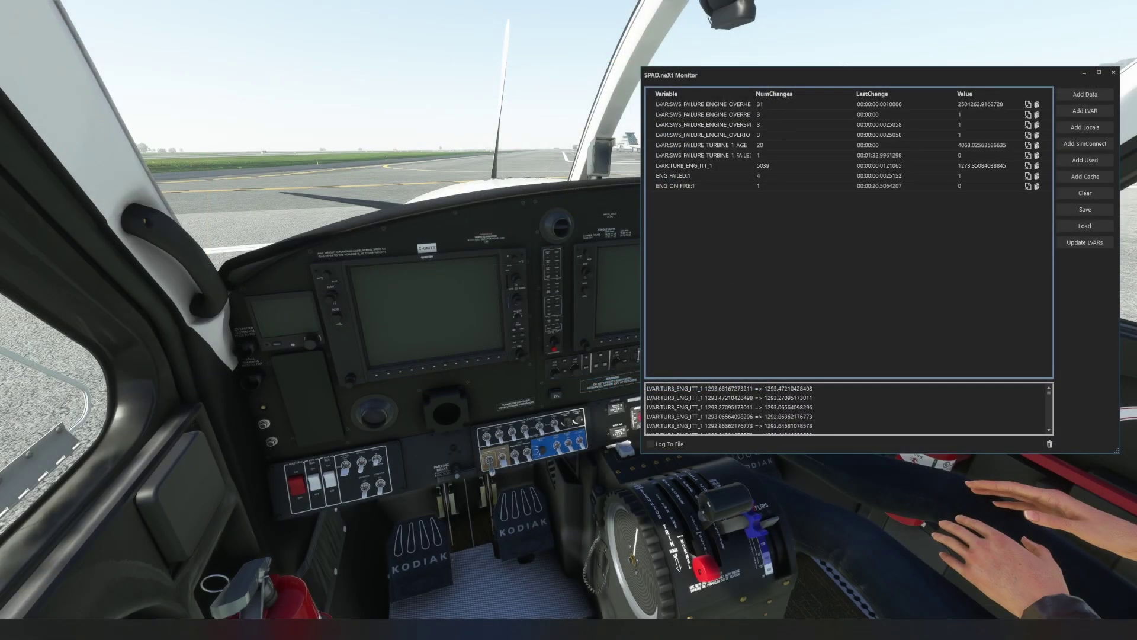
# Search the data definitions from the SPAD.neXt Monitor for "failure" and close the selection without adding a variable.
pyautogui.click(1070, 92)
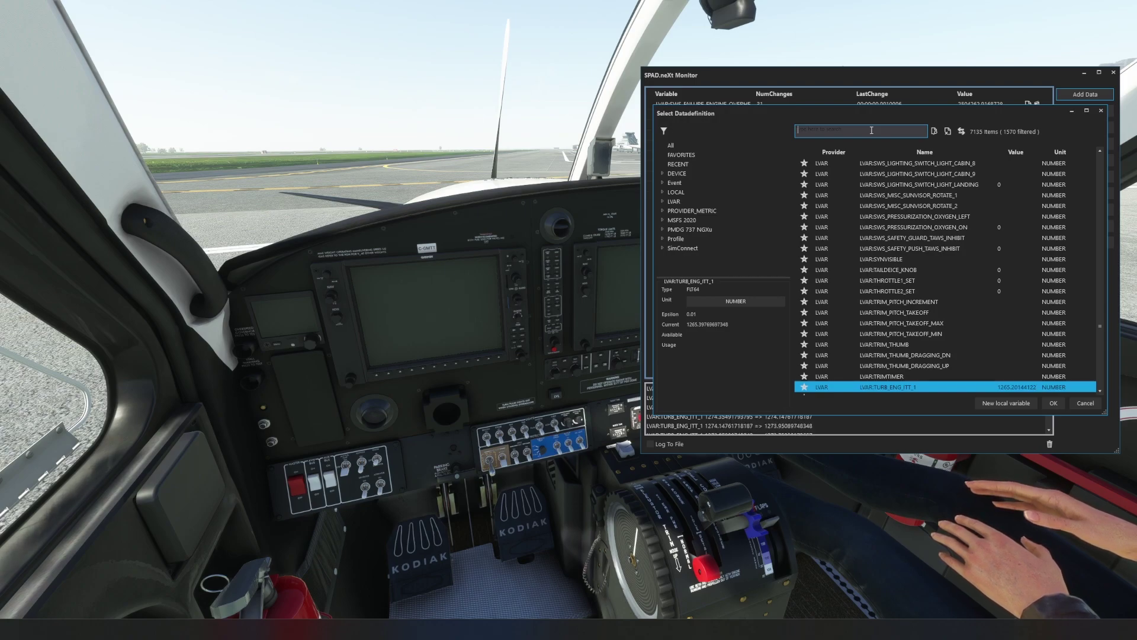
pyautogui.write('fai')
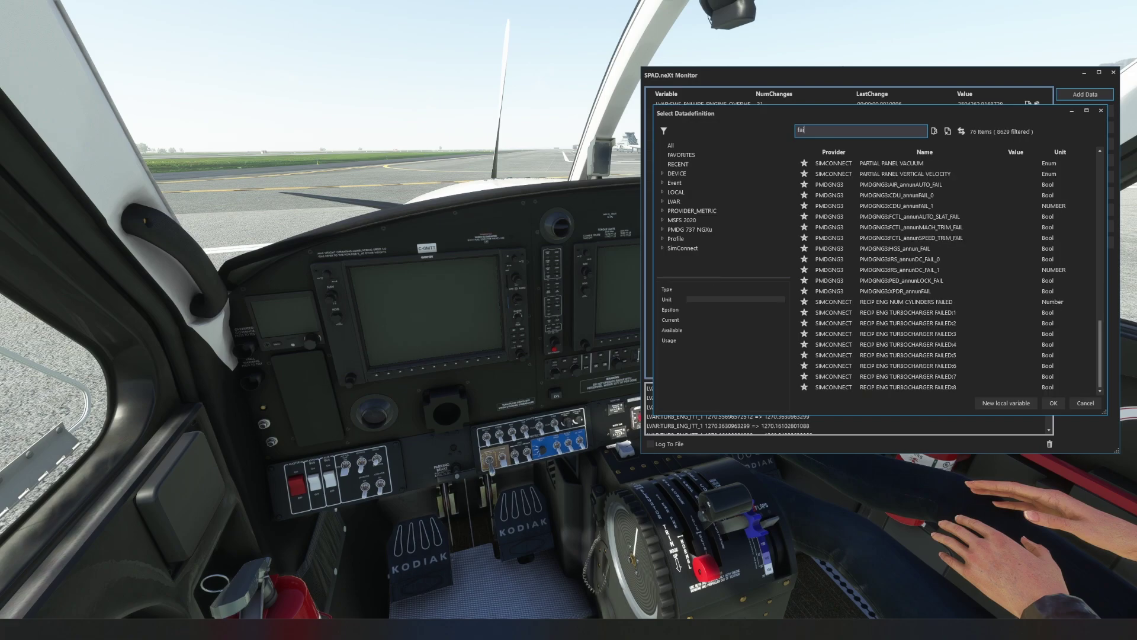
pyautogui.write('lure')
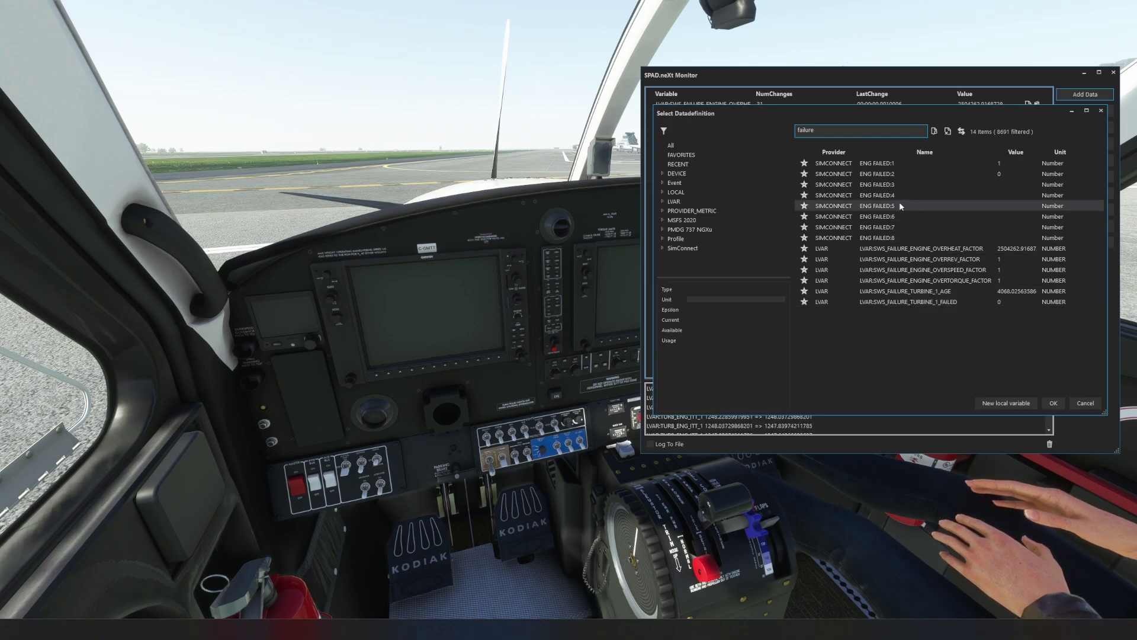
pyautogui.click(1078, 408)
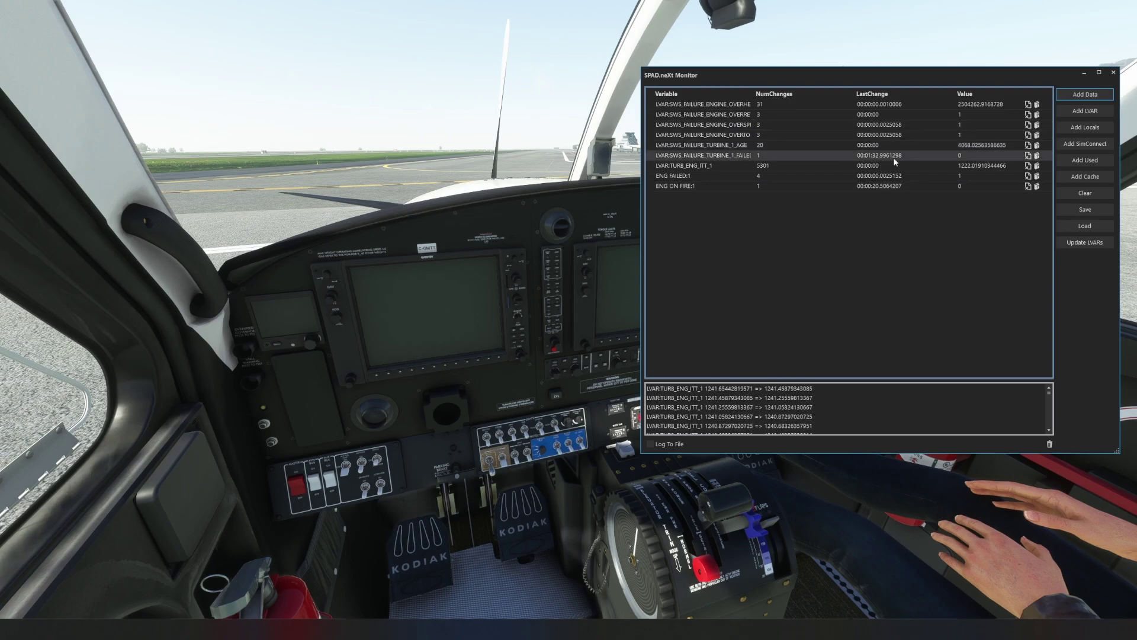
# Search the monitor's data definitions for "itt", restrict the list to LVAR variables, and close it without adding one.
pyautogui.click(1083, 96)
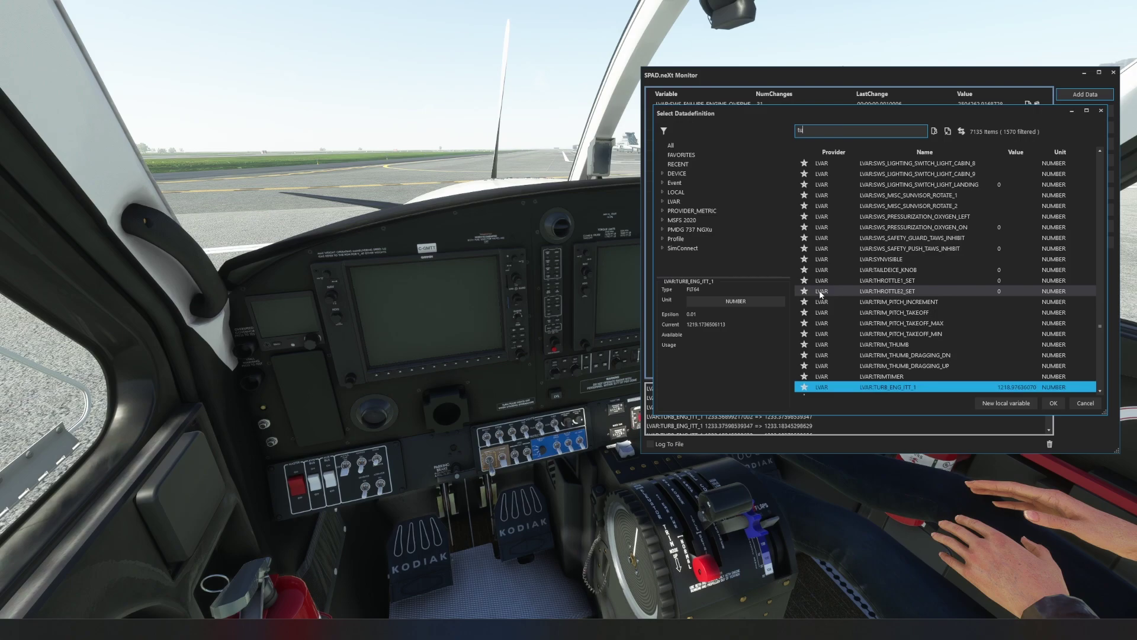
pyautogui.write('turb')
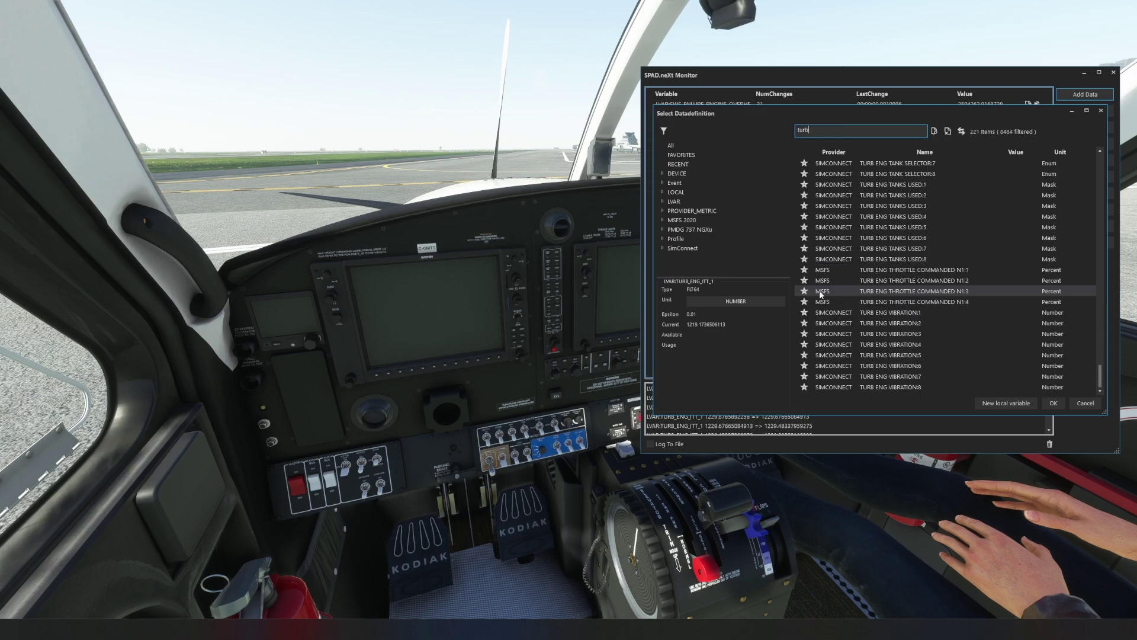
pyautogui.press('BackSpace')
pyautogui.press('BackSpace')
pyautogui.press('BackSpace')
pyautogui.press('BackSpace')
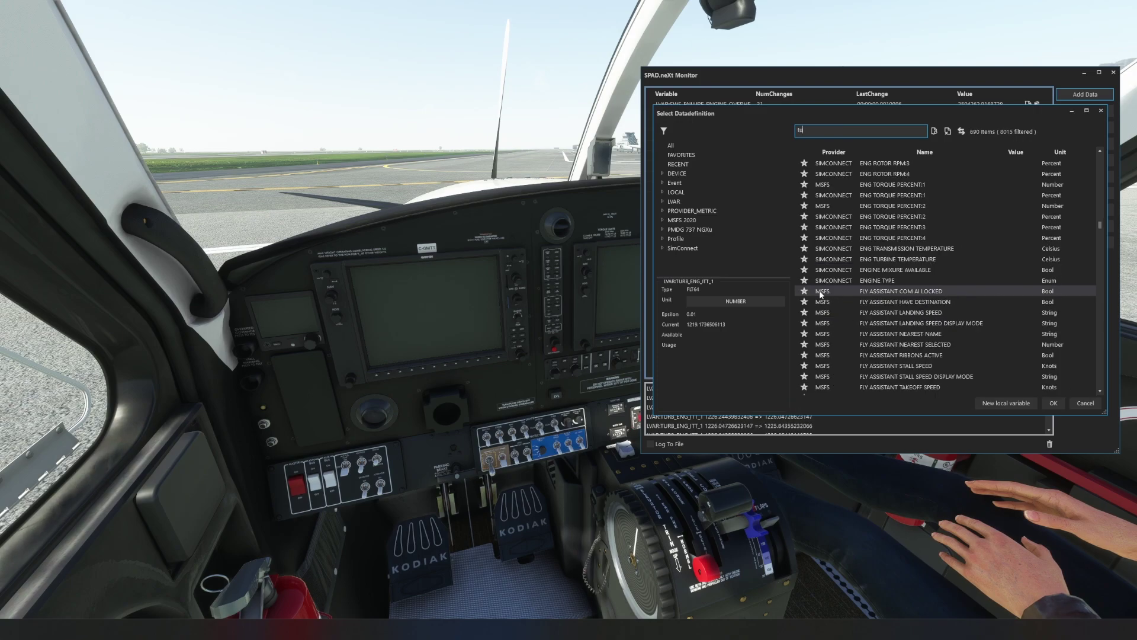
pyautogui.write('itt')
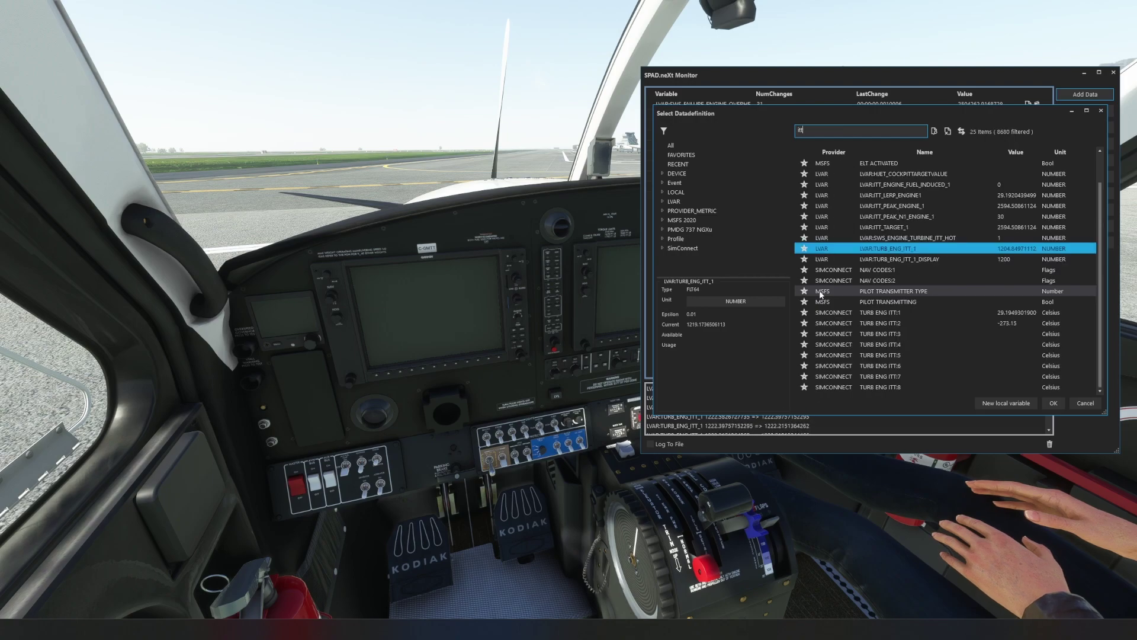
pyautogui.scroll(1, 898, 336)
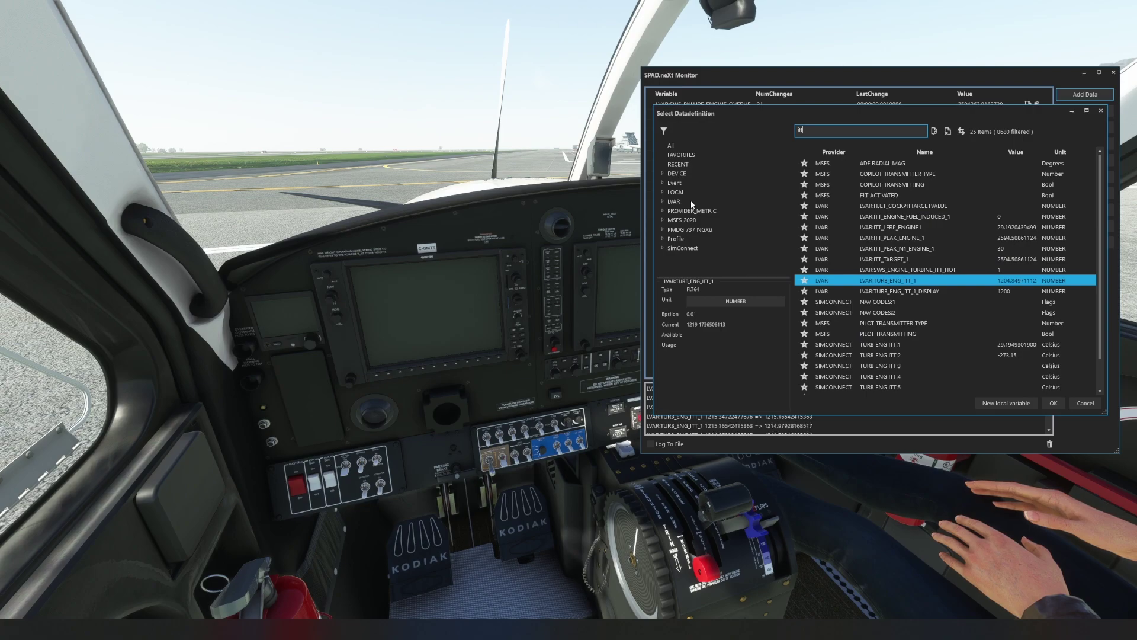
pyautogui.click(674, 201)
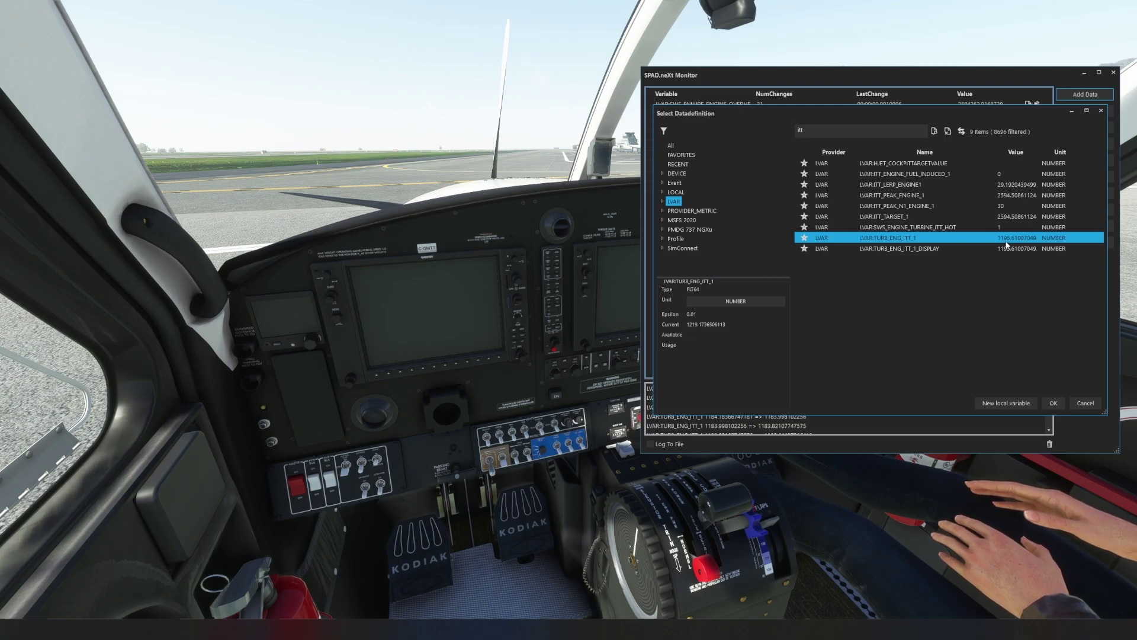
pyautogui.click(1073, 402)
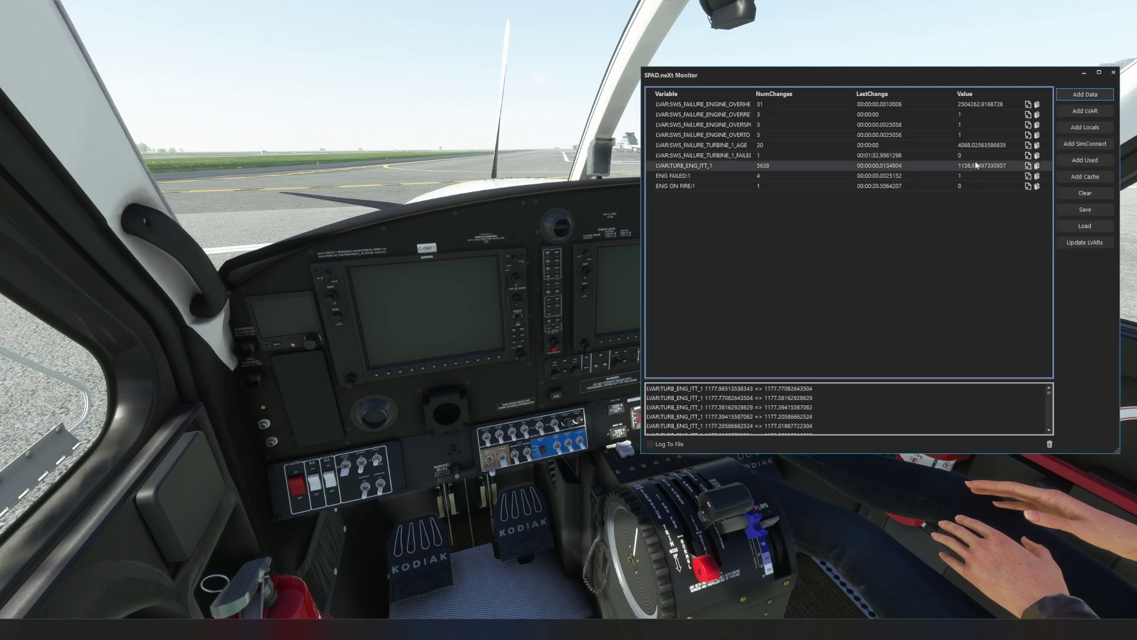